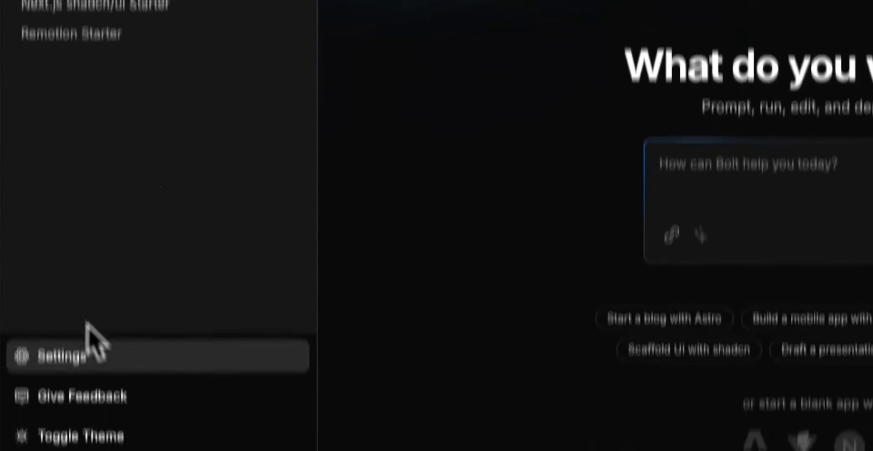
Step: Open Settings from the sidebar to reach the General tab's Chat section with Delete all
{"action": "left_click", "coordinate": [78, 301]}
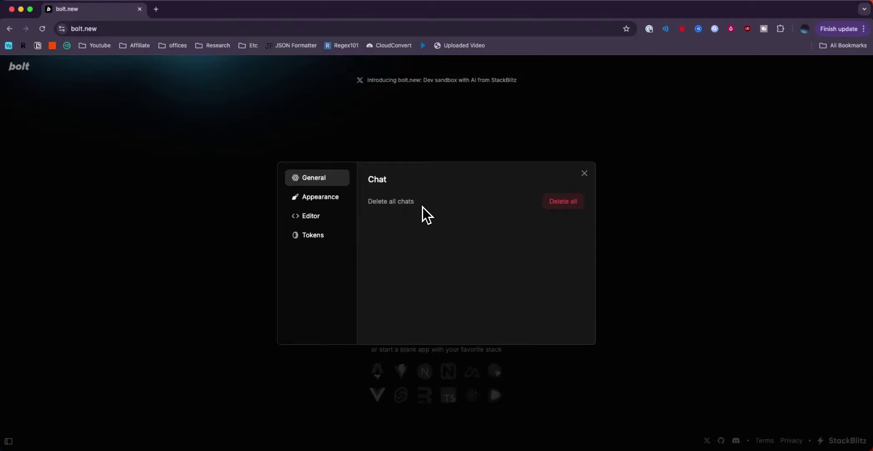
Step: Delete all saved chats and close the Settings dialog after the 'All chats deleted' toast
{"action": "left_click", "coordinate": [560, 208]}
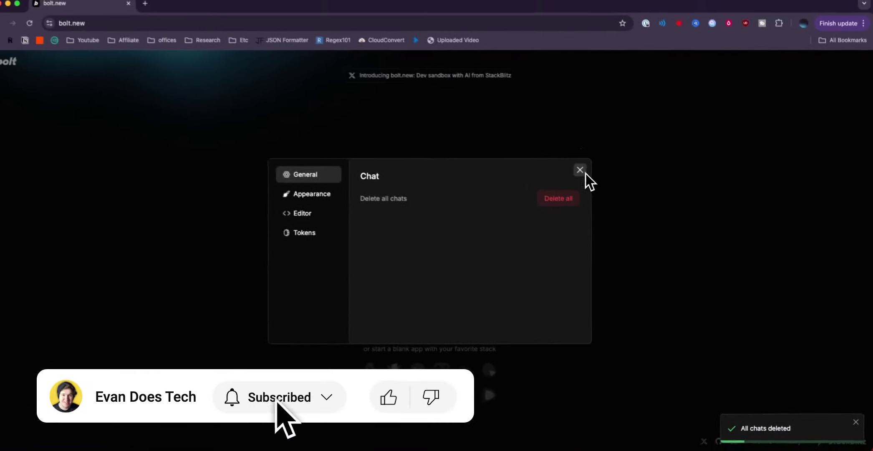
{"action": "left_click", "coordinate": [583, 172]}
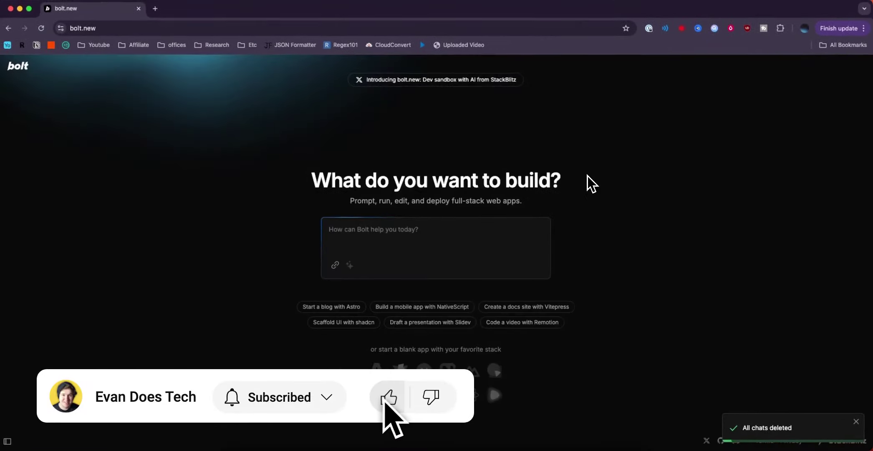